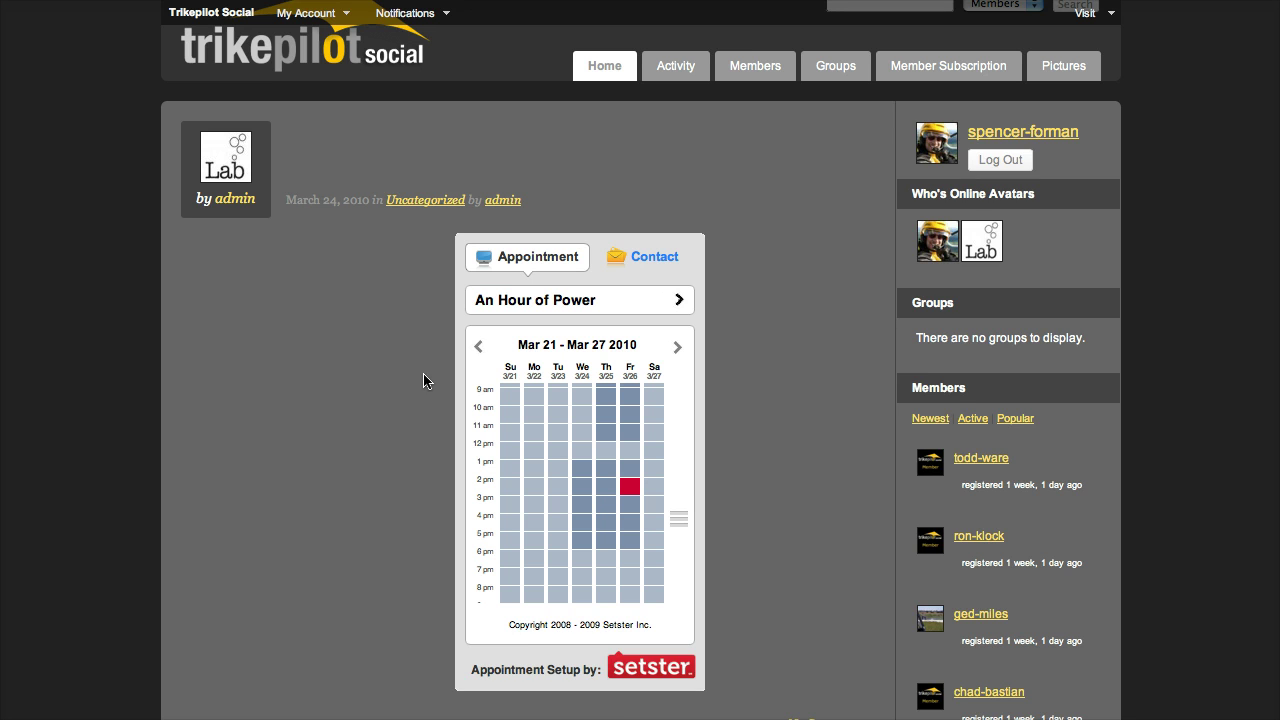
{"action": "scroll", "coordinate": [431, 363], "scroll_direction": "up", "scroll_amount": 1}
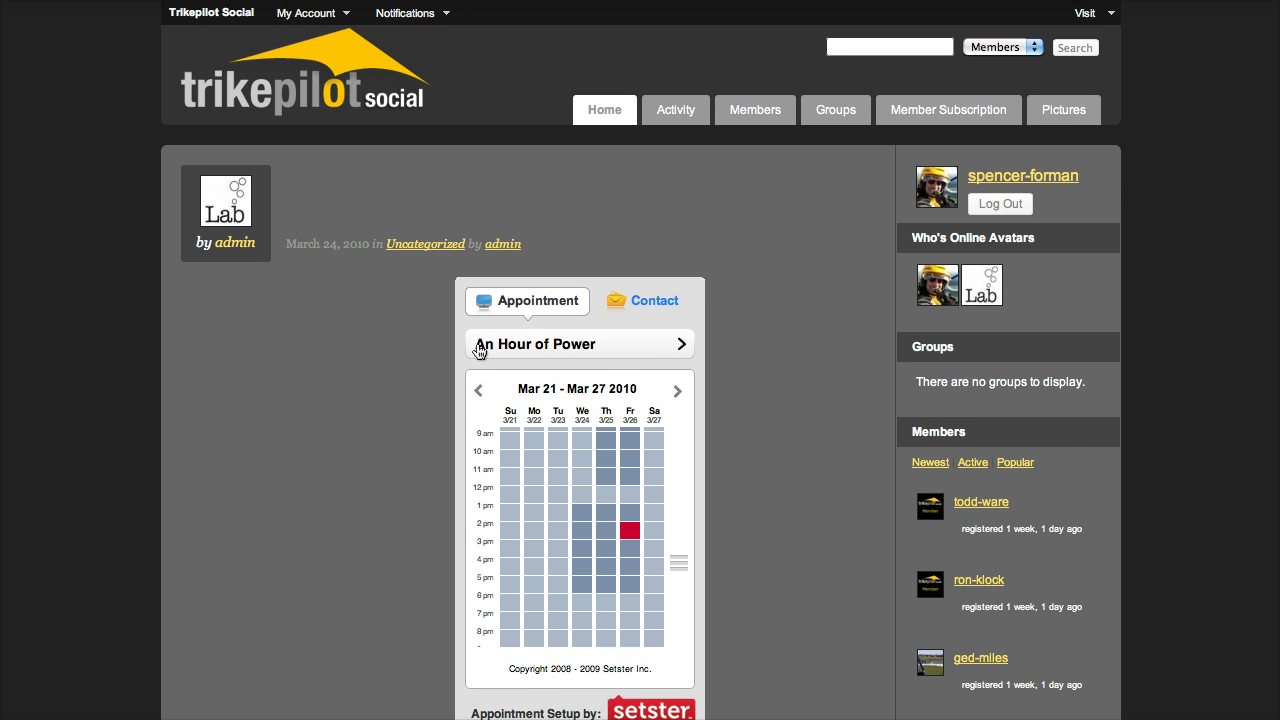
{"action": "scroll", "coordinate": [572, 306], "scroll_direction": "down", "scroll_amount": 2}
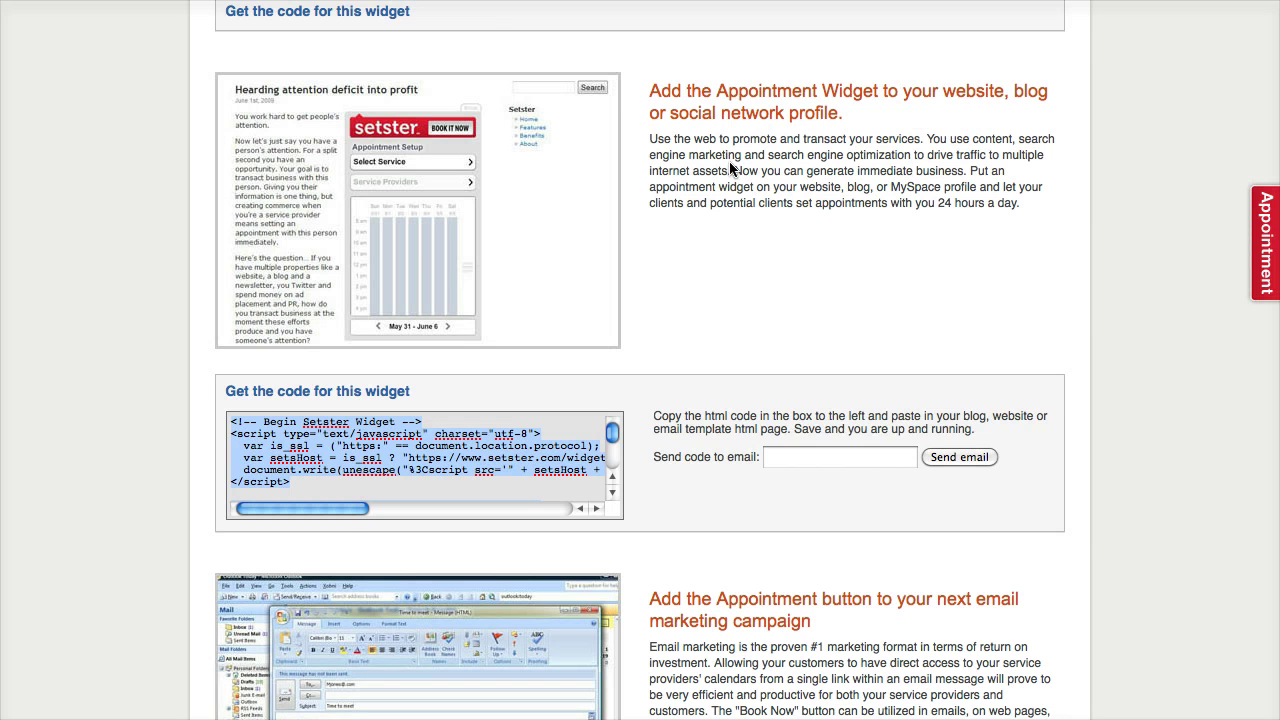
Copy the embed code for Setster's Appointment Widget for a website, blog or social network profile.
{"action": "scroll", "coordinate": [340, 129], "scroll_direction": "up", "scroll_amount": 5}
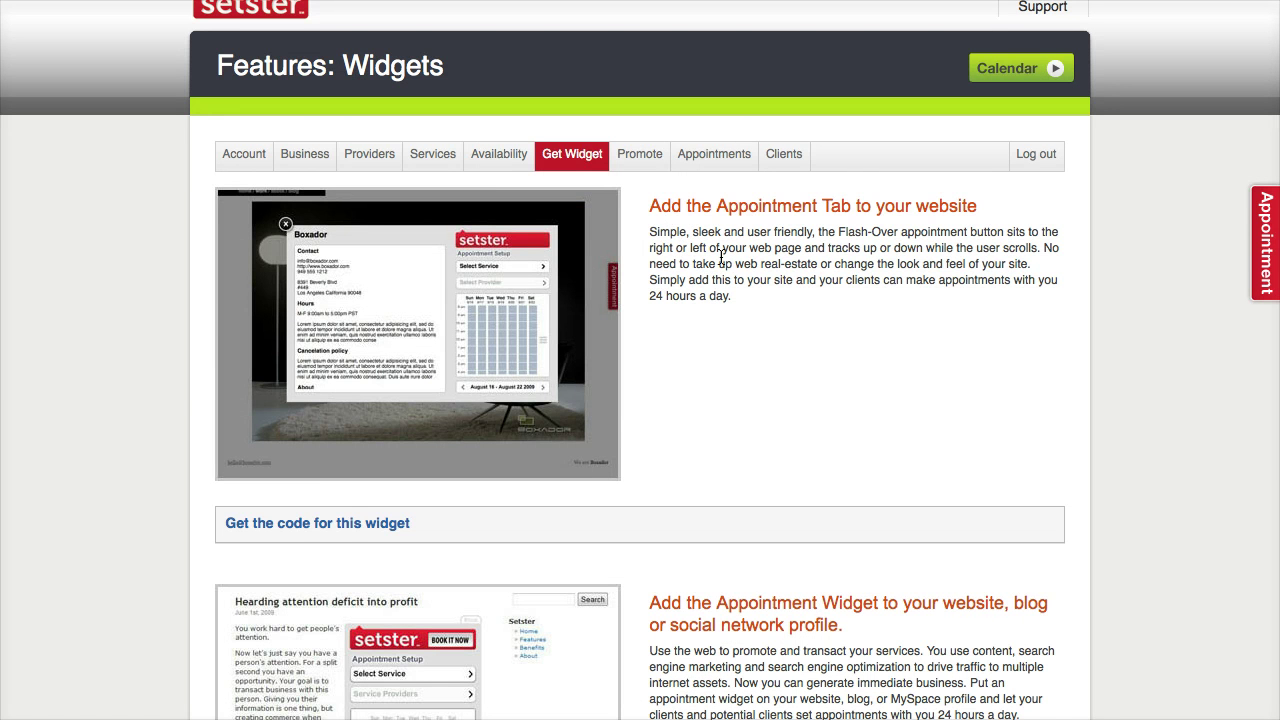
{"action": "scroll", "coordinate": [743, 276], "scroll_direction": "down", "scroll_amount": 2}
{"action": "scroll", "coordinate": [627, 301], "scroll_direction": "down", "scroll_amount": 8}
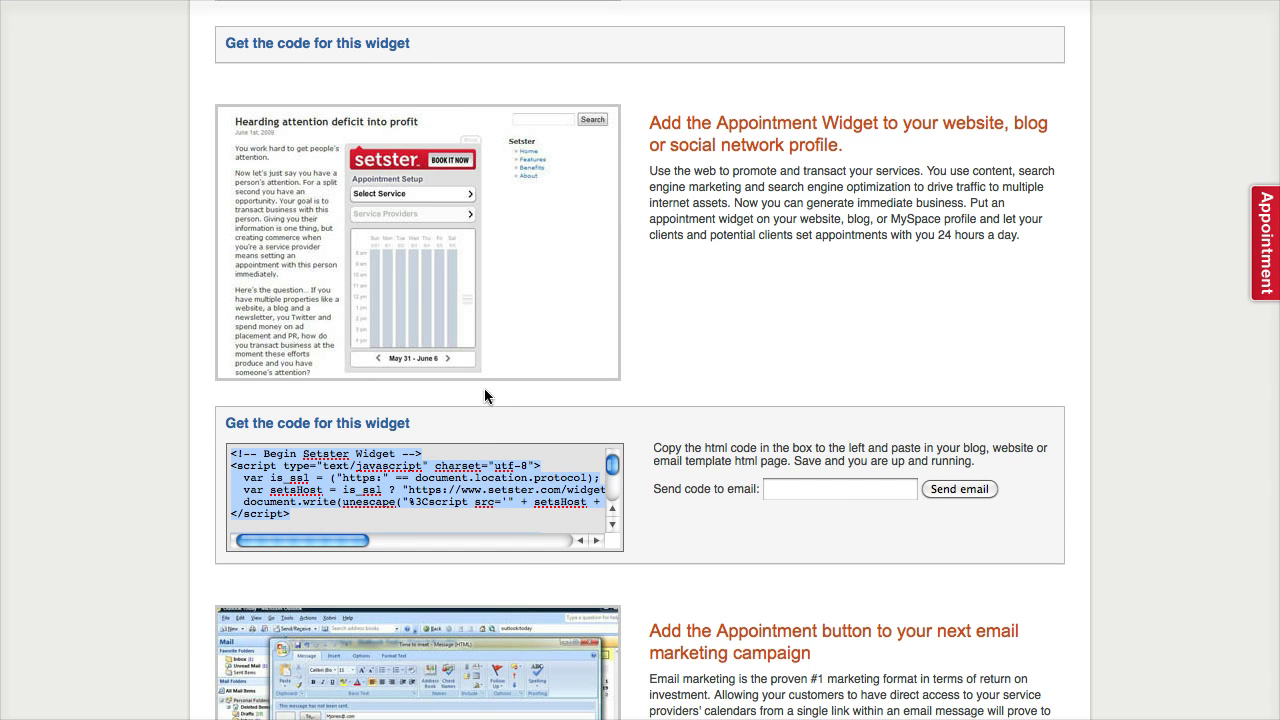
{"action": "right_click", "coordinate": [447, 476]}
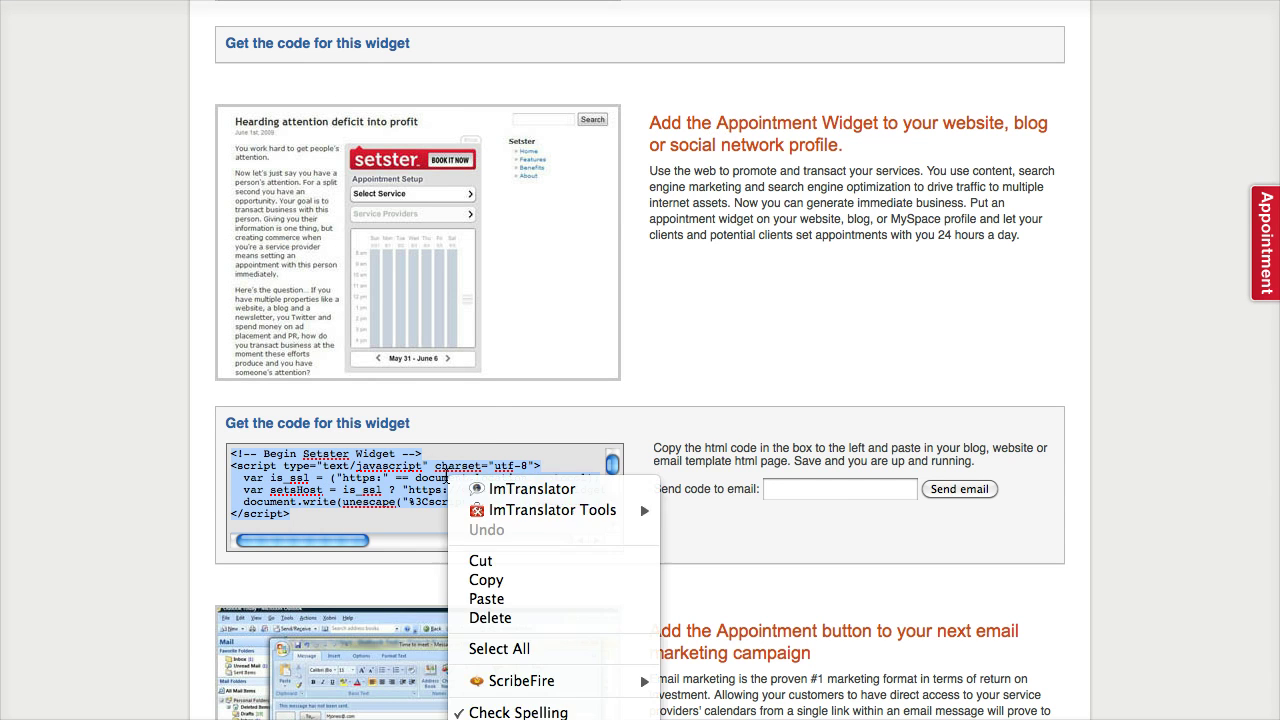
{"action": "left_click", "coordinate": [476, 580]}
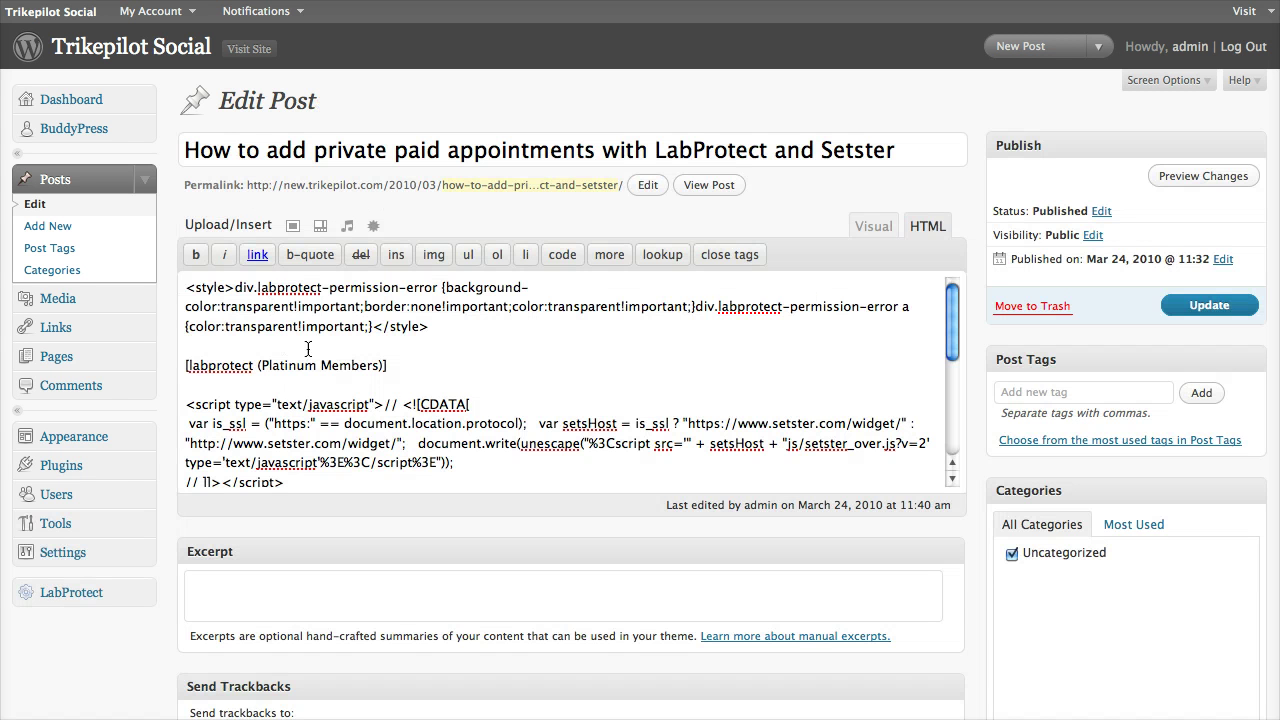
Examine the post's HTML source in WordPress, checking the Setster scripts enclosed by the opening and closing labprotect shortcodes.
{"action": "scroll", "coordinate": [252, 316], "scroll_direction": "down", "scroll_amount": 2}
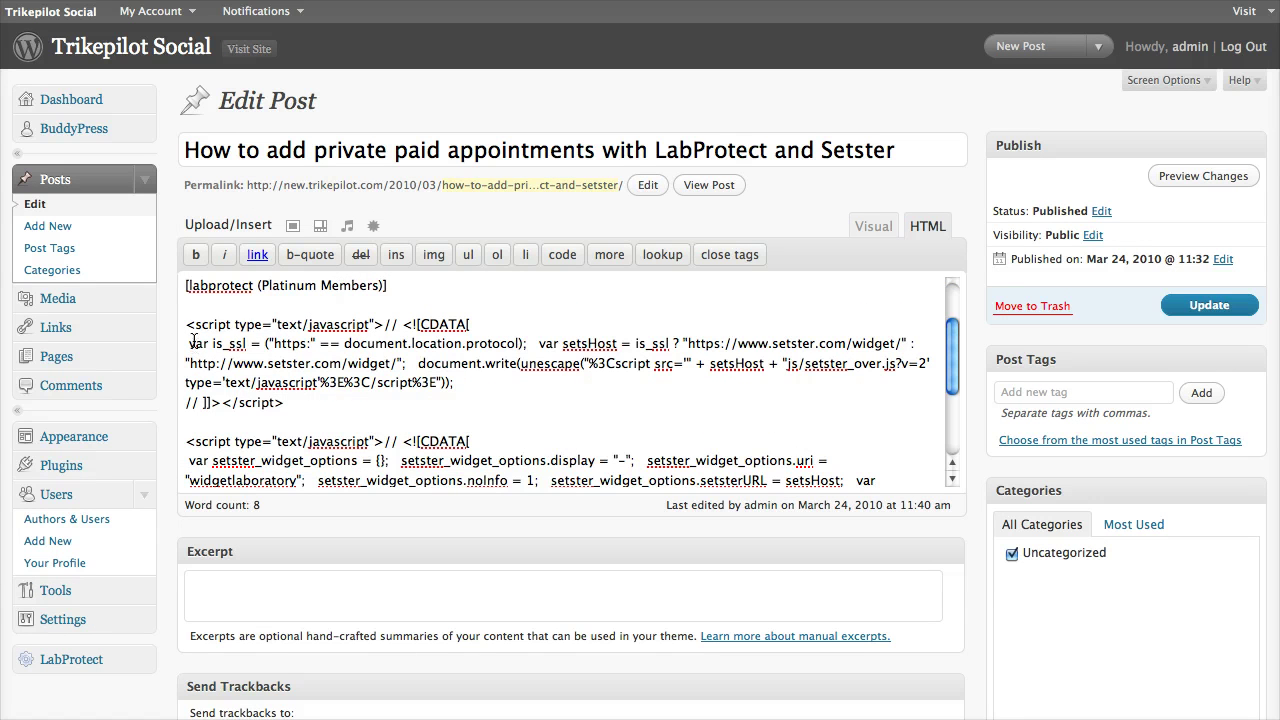
{"action": "left_click_drag", "start_coordinate": [184, 323], "coordinate": [400, 397]}
{"action": "scroll", "coordinate": [405, 398], "scroll_direction": "up", "scroll_amount": 3}
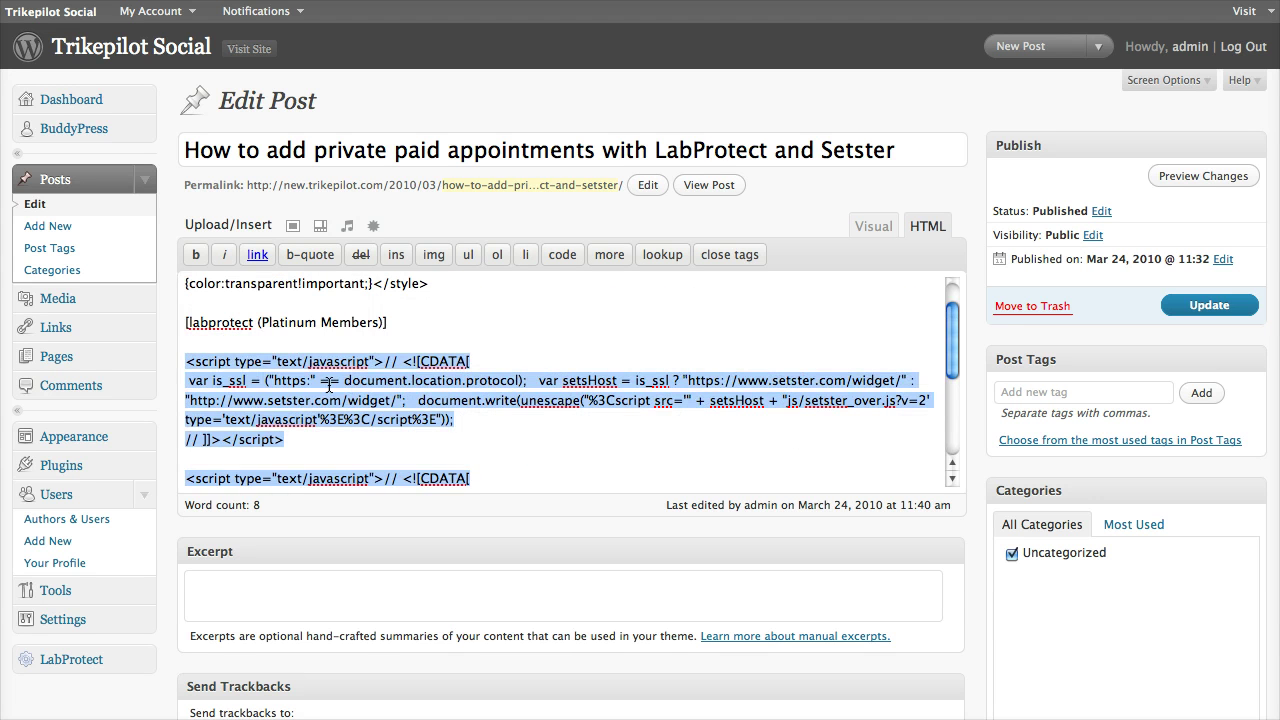
{"action": "scroll", "coordinate": [509, 321], "scroll_direction": "up", "scroll_amount": 1}
{"action": "left_click", "coordinate": [510, 346]}
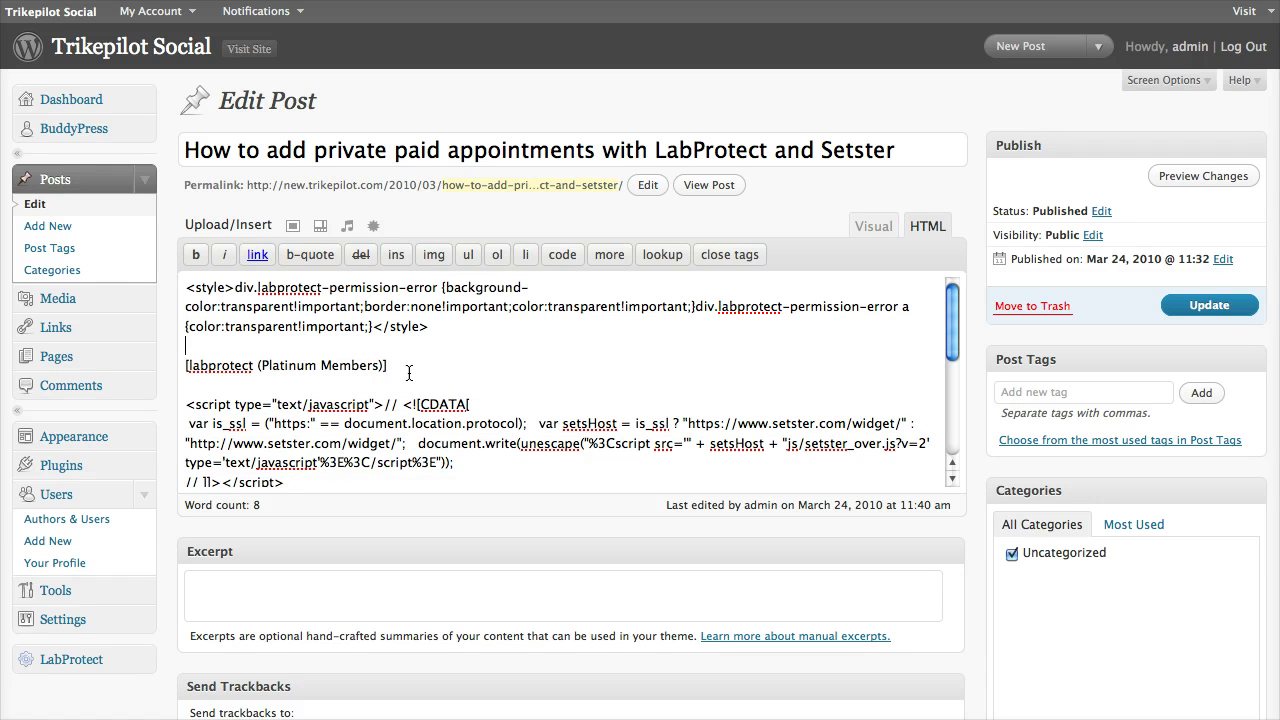
{"action": "left_click_drag", "start_coordinate": [409, 373], "coordinate": [176, 362]}
{"action": "scroll", "coordinate": [344, 392], "scroll_direction": "down", "scroll_amount": 5}
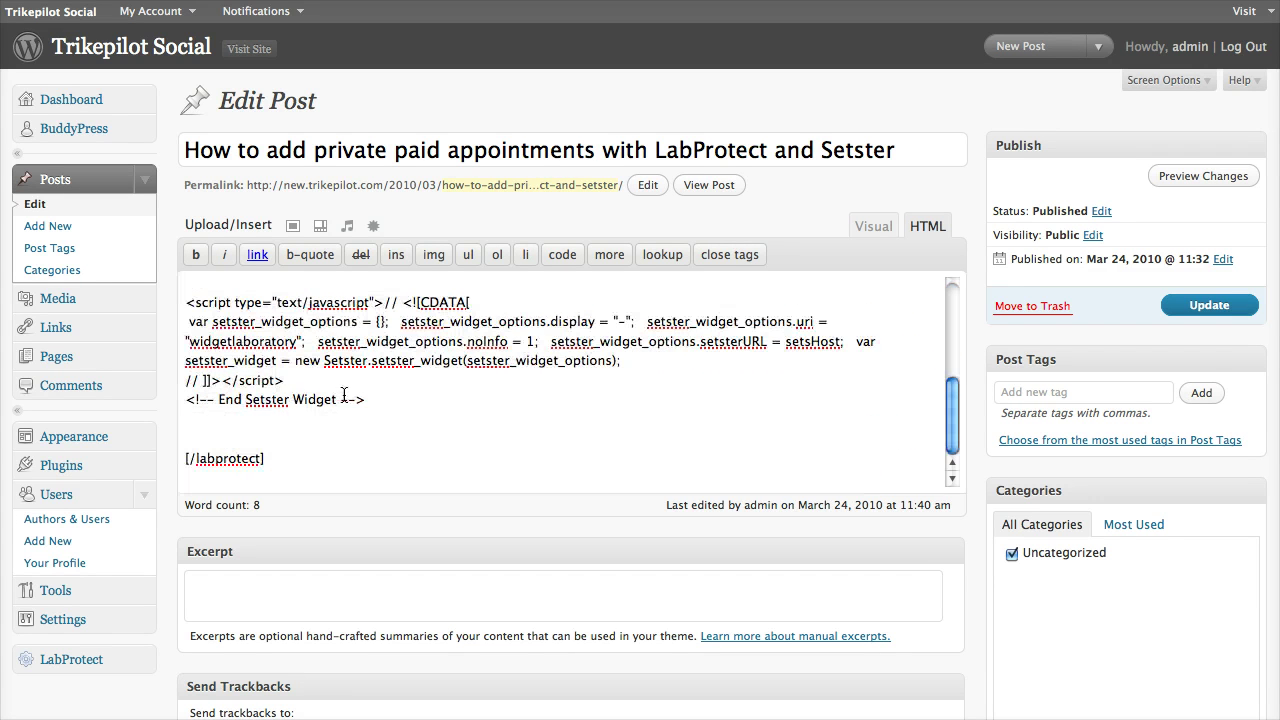
{"action": "left_click_drag", "start_coordinate": [325, 470], "coordinate": [98, 450]}
{"action": "scroll", "coordinate": [360, 431], "scroll_direction": "up", "scroll_amount": 5}
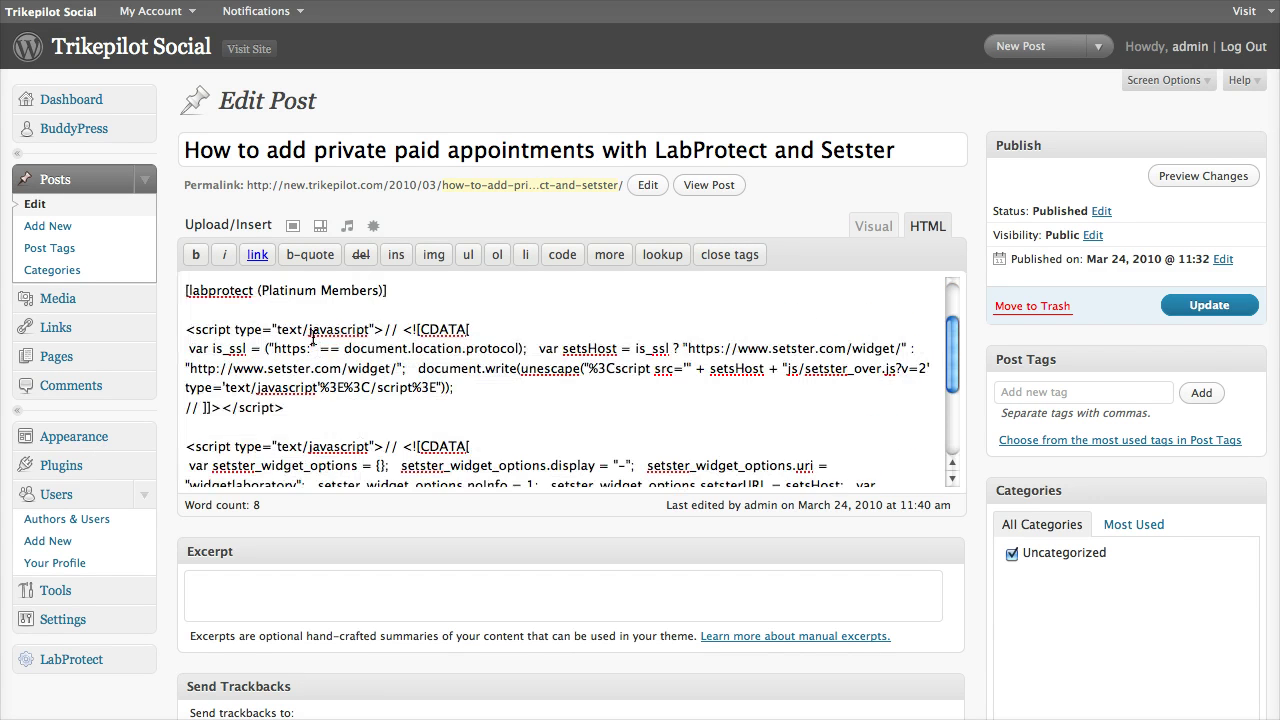
{"action": "left_click_drag", "start_coordinate": [310, 313], "coordinate": [343, 543]}
{"action": "scroll", "coordinate": [344, 439], "scroll_direction": "up", "scroll_amount": 5}
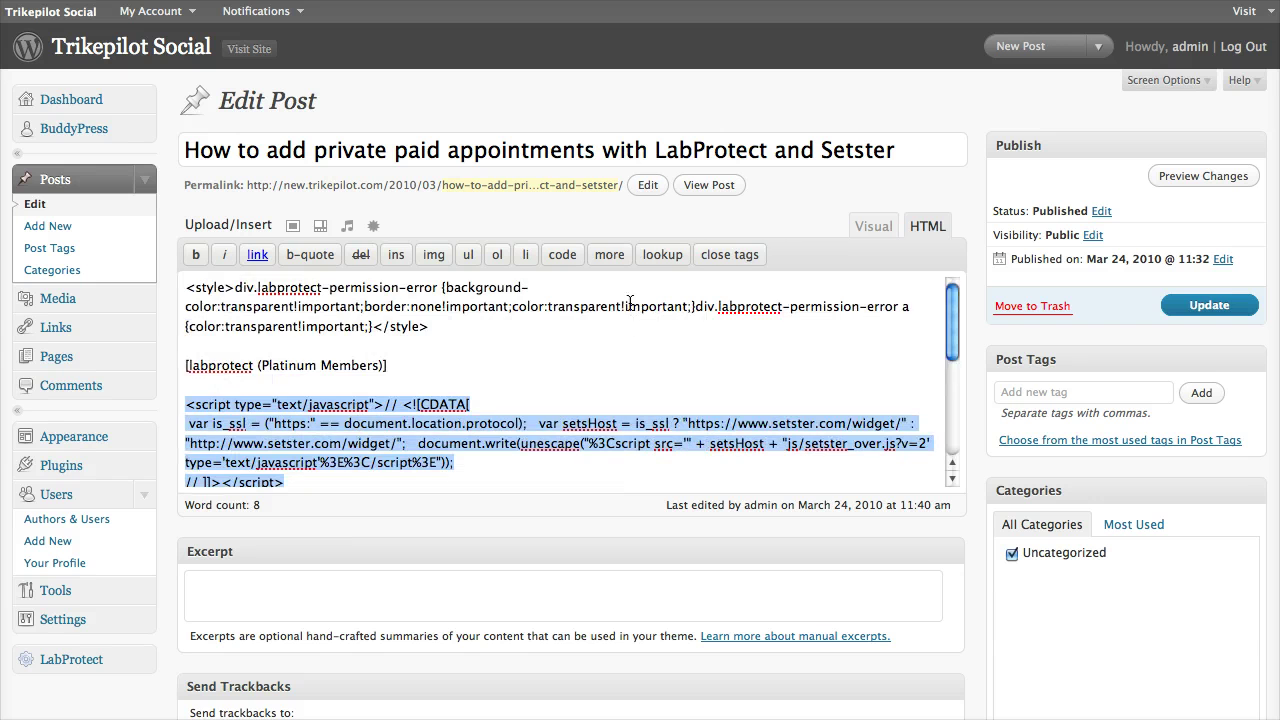
Inspect the labprotect shortcode pair and its Platinum Members level in the visual version of the post.
{"action": "left_click", "coordinate": [873, 226]}
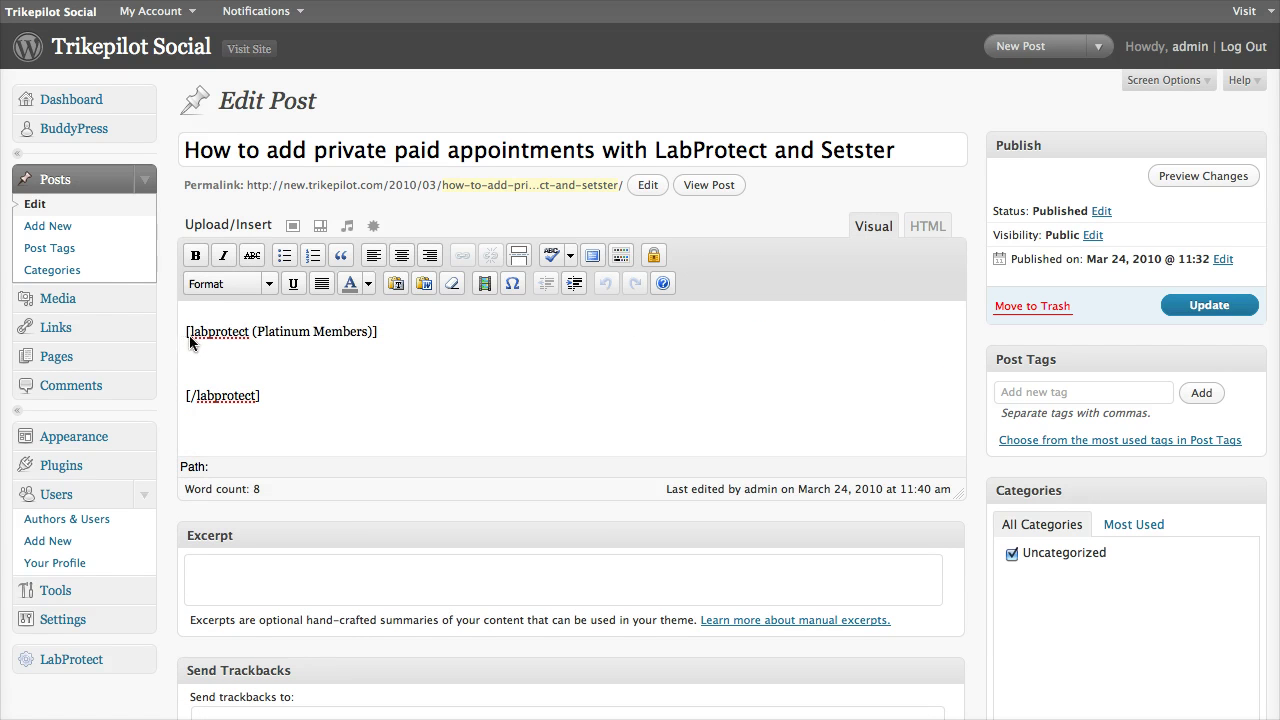
{"action": "left_click_drag", "start_coordinate": [185, 334], "coordinate": [266, 402]}
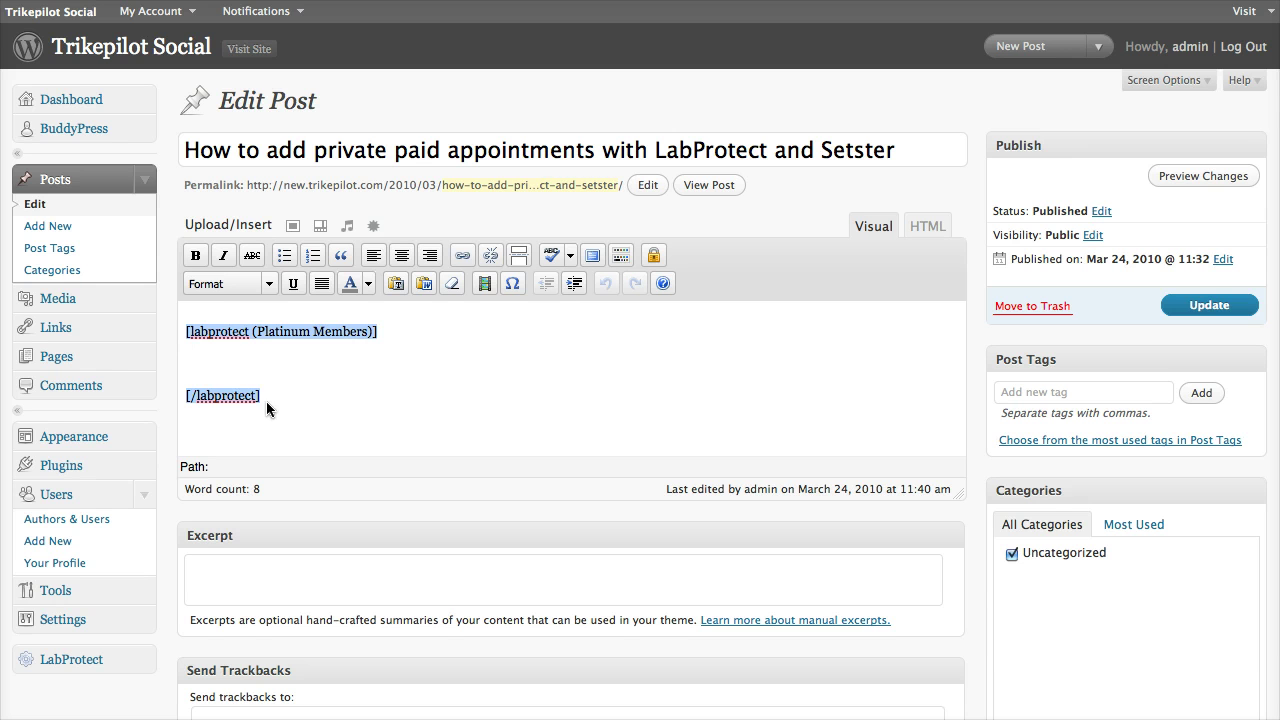
{"action": "left_click", "coordinate": [350, 382]}
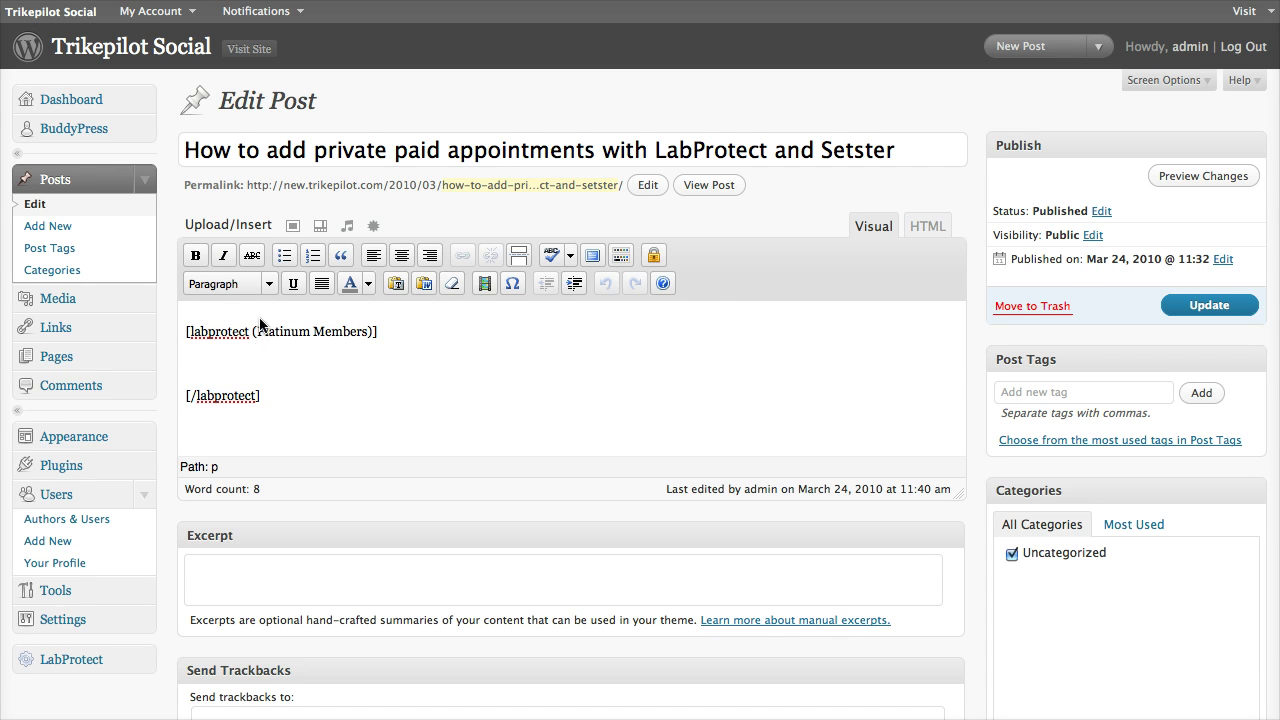
{"action": "left_click_drag", "start_coordinate": [256, 332], "coordinate": [368, 334]}
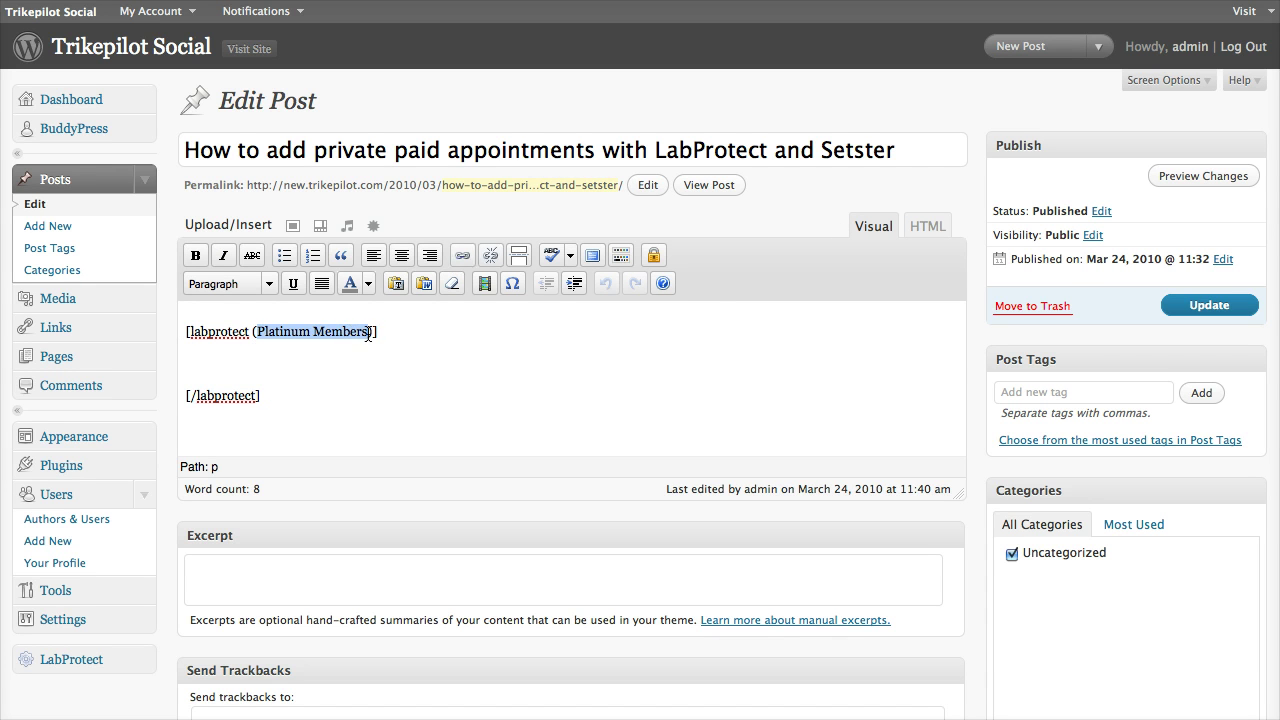
{"action": "left_click", "coordinate": [490, 340]}
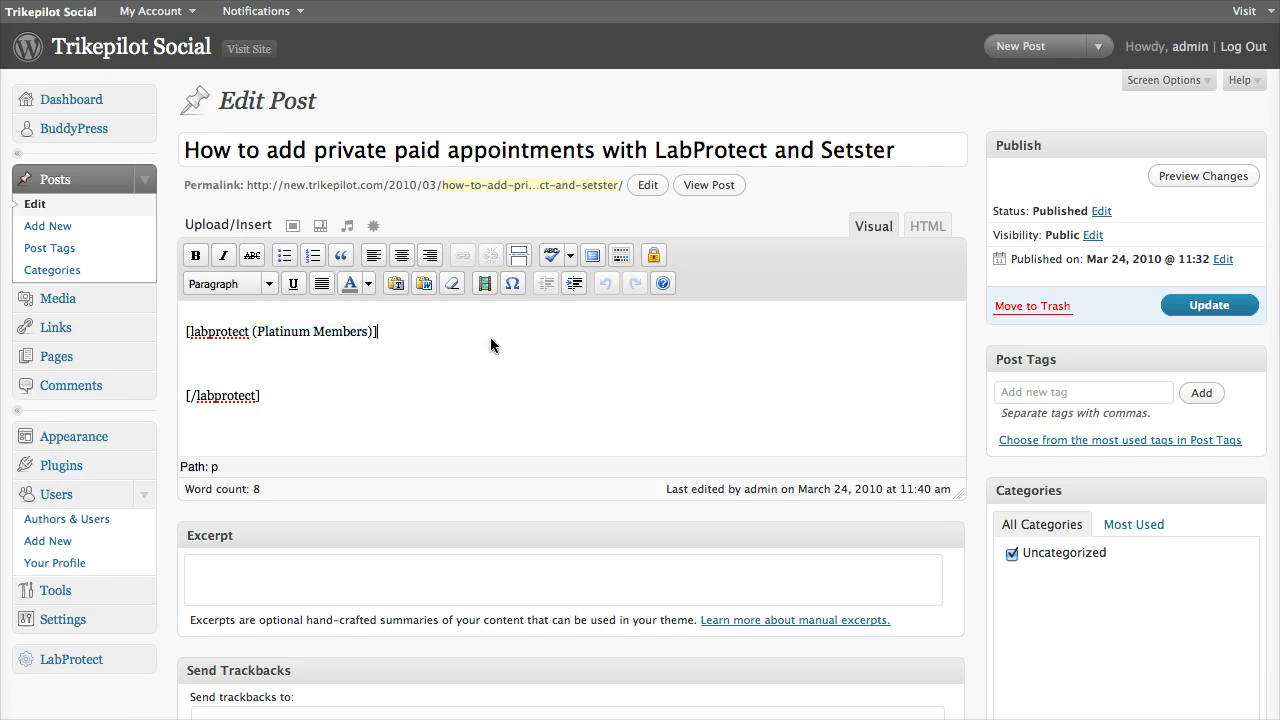
Return to the post's HTML source and replace "<!-- div" at the start of the CSS comment with <style>.
{"action": "left_click", "coordinate": [930, 227]}
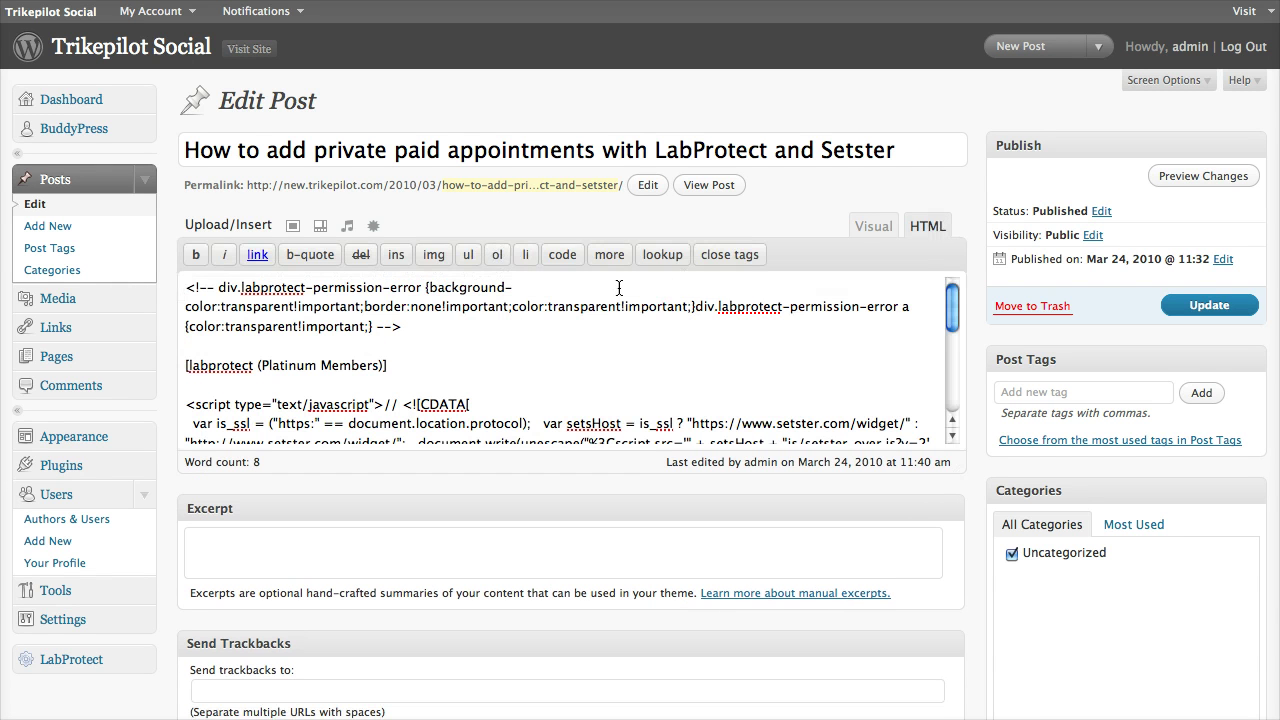
{"action": "left_click_drag", "start_coordinate": [422, 326], "coordinate": [186, 287]}
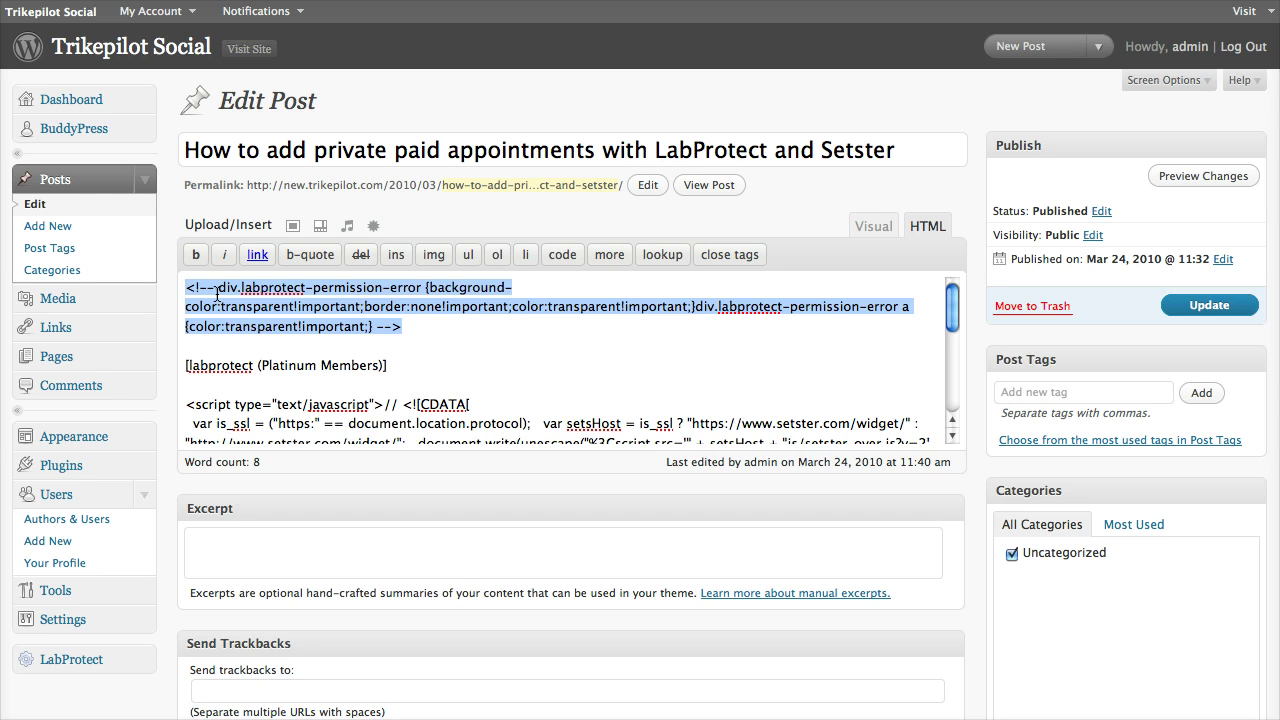
{"action": "left_click", "coordinate": [217, 292]}
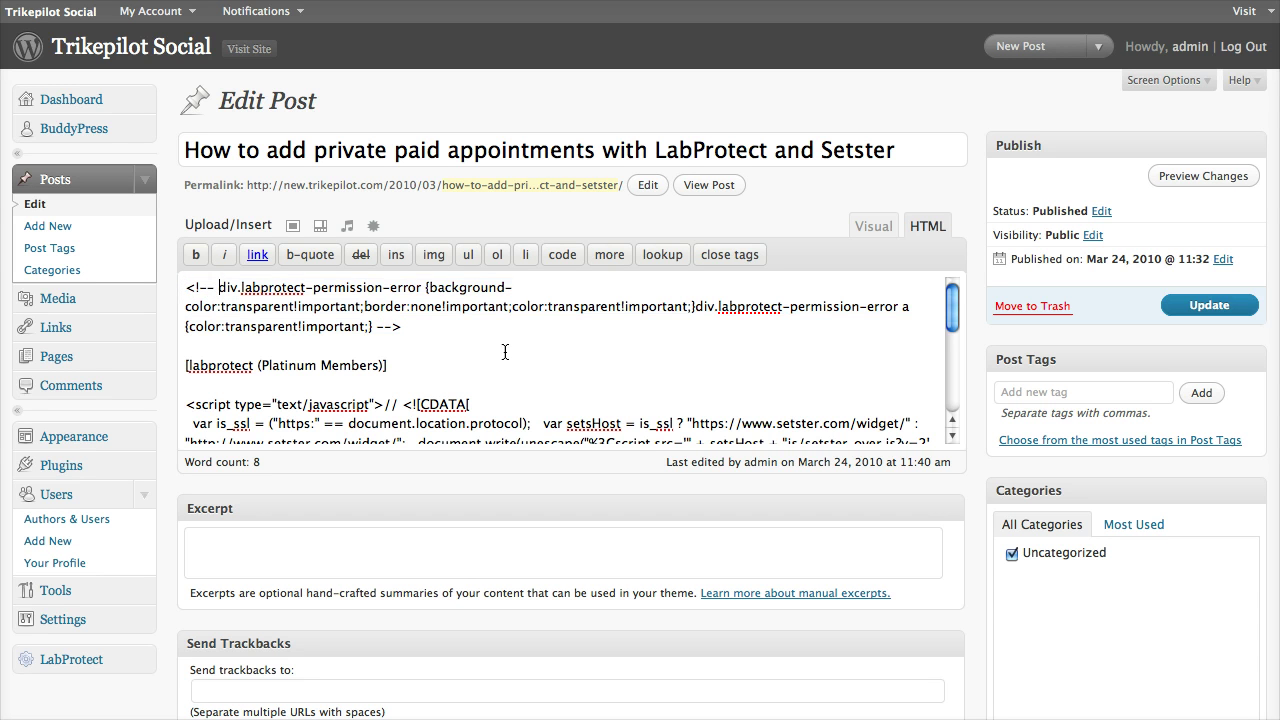
{"action": "key", "text": "Right"}
{"action": "key", "text": "Right"}
{"action": "key", "text": "Right"}
{"action": "key", "text": "Right"}
{"action": "key", "text": "shift+Home"}
{"action": "key", "text": "BackSpace"}
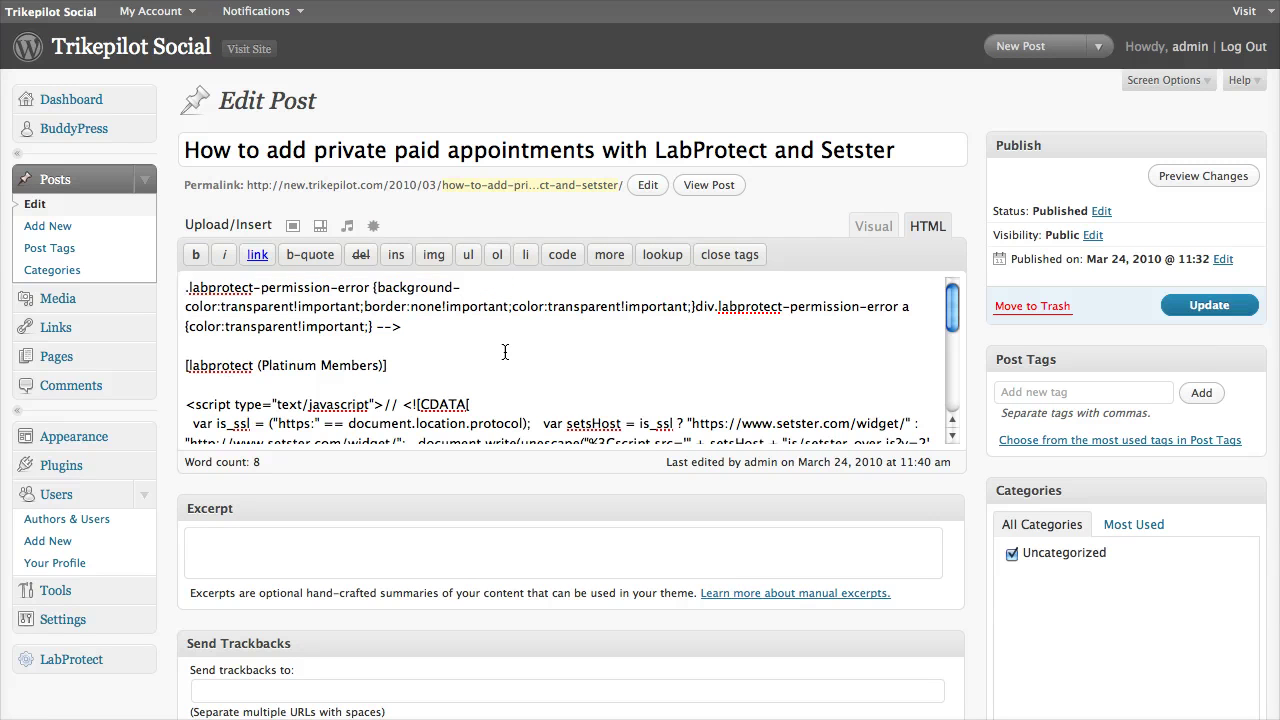
{"action": "type", "text": "<style>"}
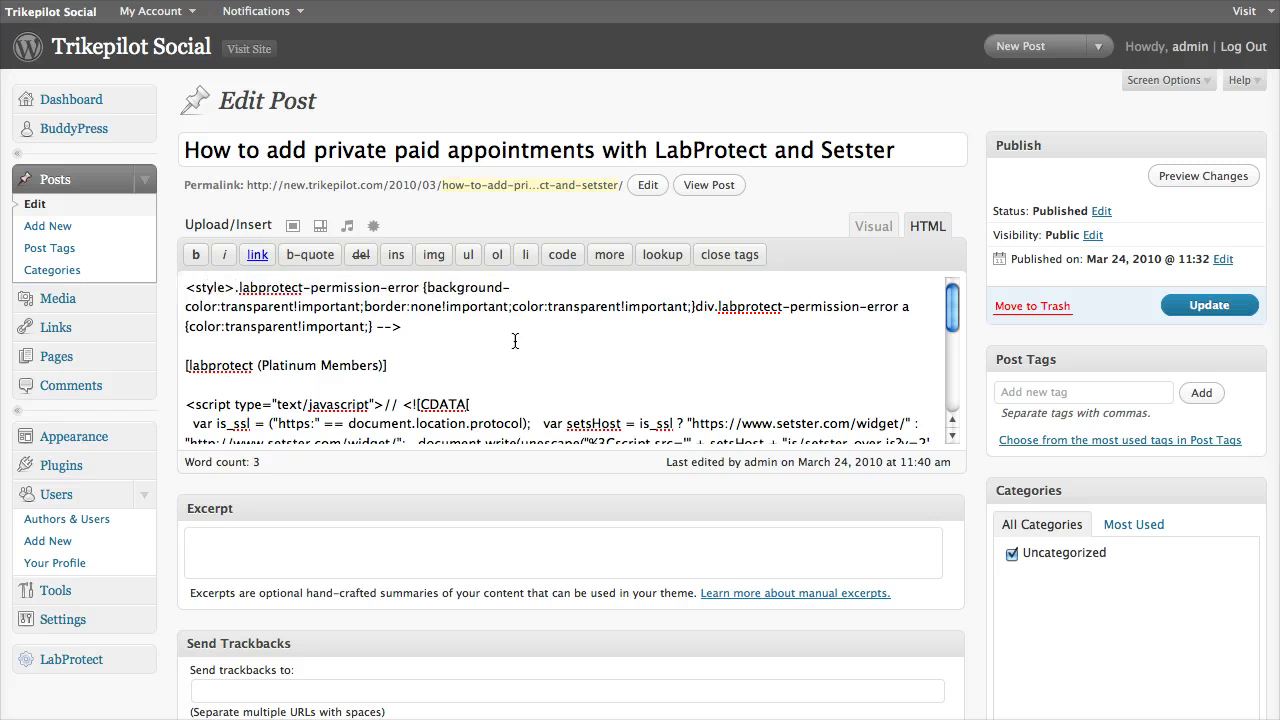
Replace the closing --> of the labprotect-permission-error CSS with <style> and check the whole block.
{"action": "left_click", "coordinate": [480, 332]}
{"action": "key", "text": "BackSpace"}
{"action": "key", "text": "BackSpace"}
{"action": "key", "text": "BackSpace"}
{"action": "type", "text": "<style>"}
{"action": "left_click_drag", "start_coordinate": [443, 331], "coordinate": [163, 285]}
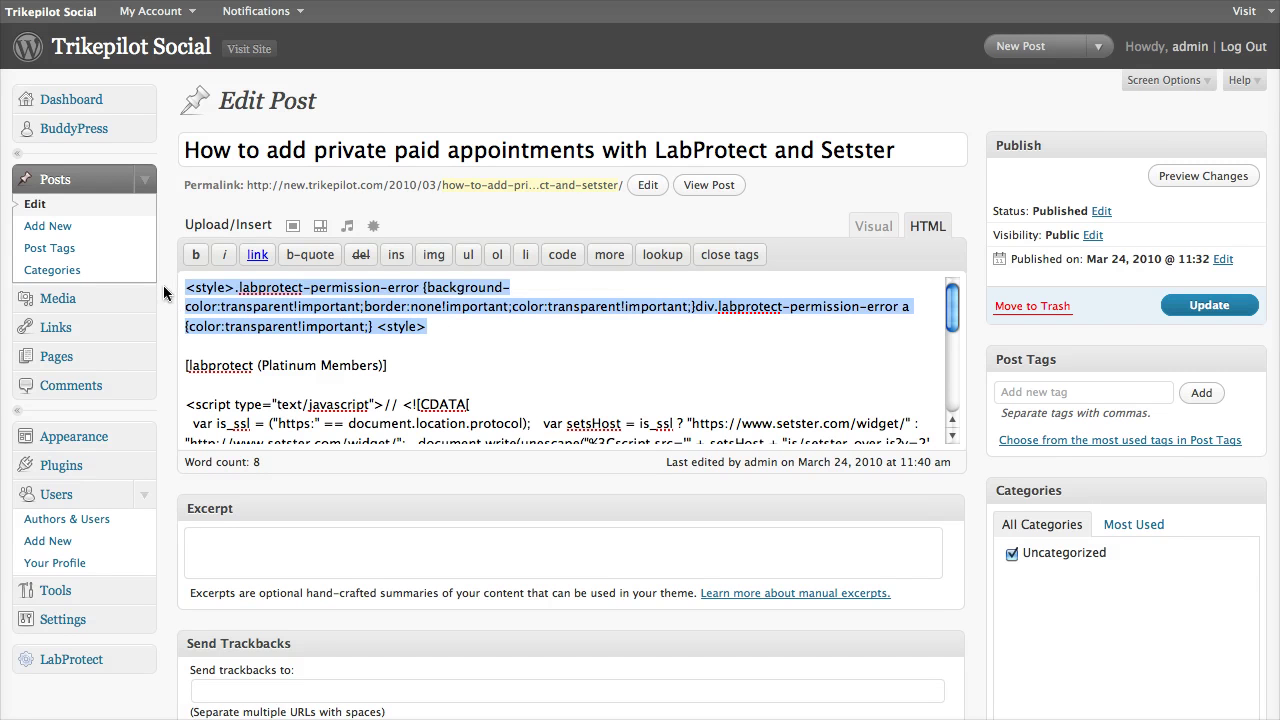
{"action": "left_click", "coordinate": [503, 361]}
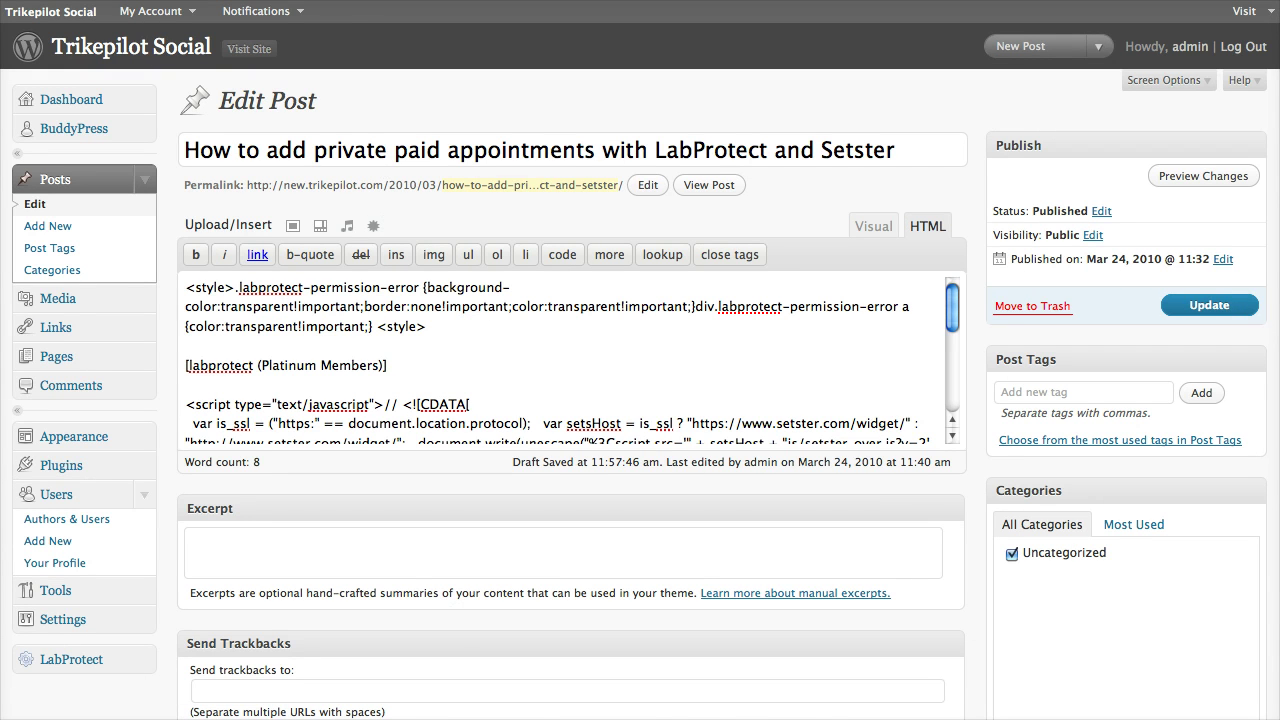
On the live Trikepilot Social page, open the booking form for Thursday 3/25 at 9 am, go back and review the widget.
{"action": "left_click", "coordinate": [360, 0]}
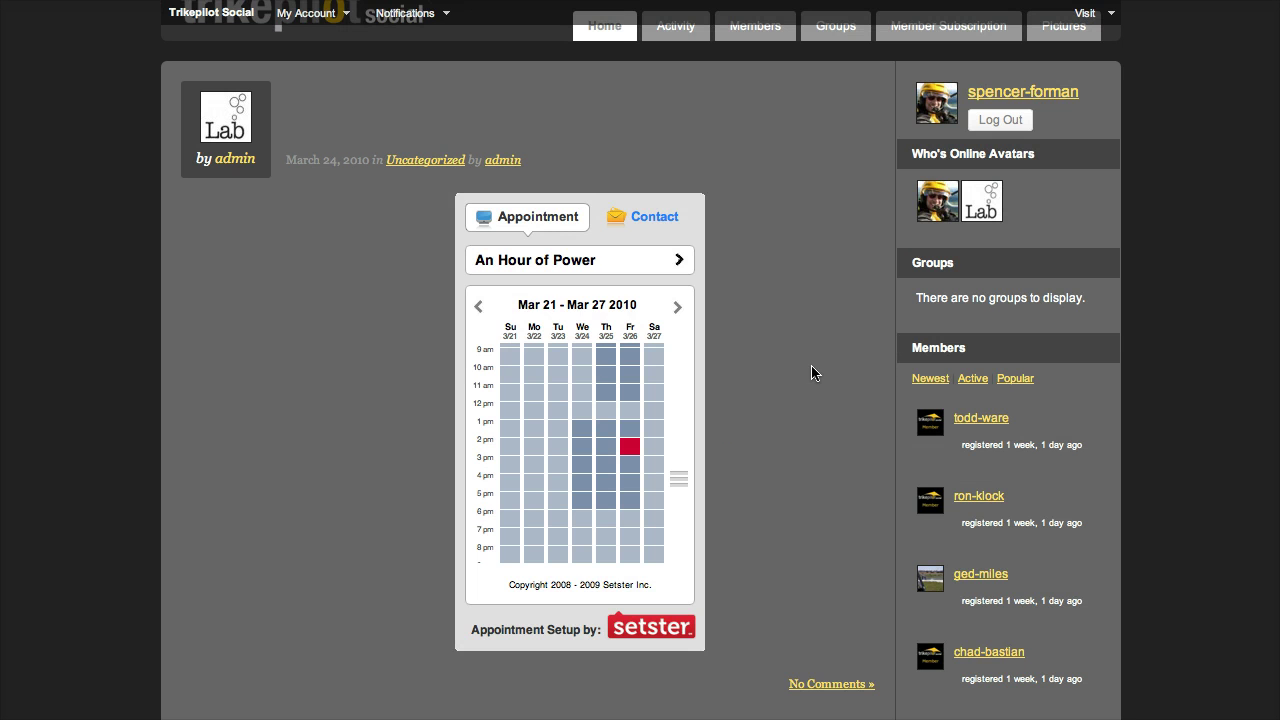
{"action": "left_click", "coordinate": [606, 354]}
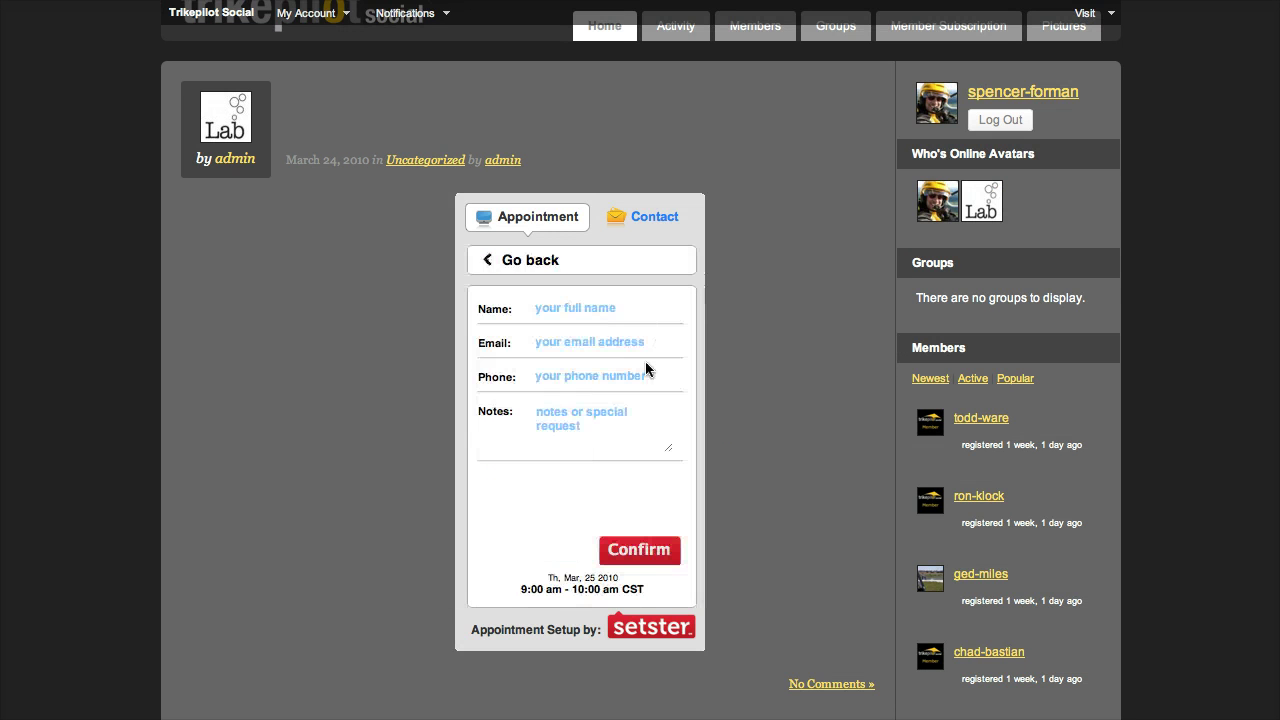
{"action": "left_click", "coordinate": [568, 275]}
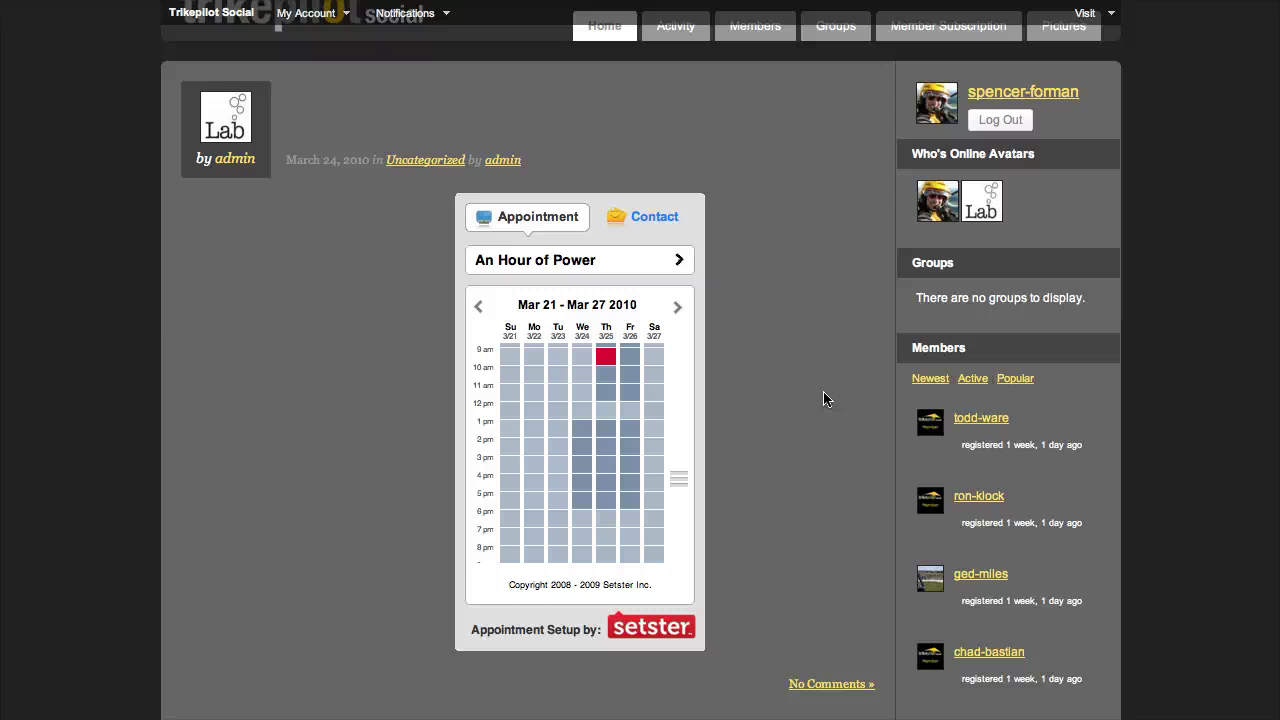
{"action": "scroll", "coordinate": [824, 399], "scroll_direction": "up", "scroll_amount": 2}
{"action": "scroll", "coordinate": [824, 399], "scroll_direction": "down", "scroll_amount": 4}
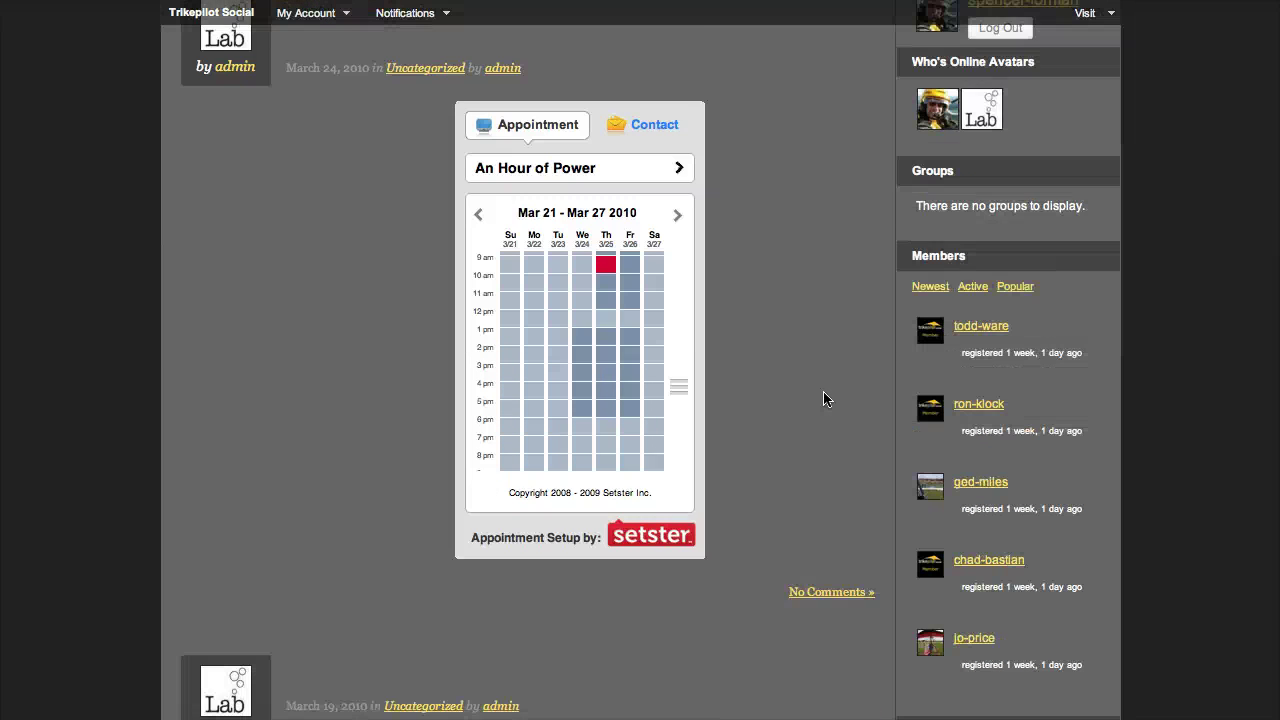
{"action": "scroll", "coordinate": [824, 399], "scroll_direction": "up", "scroll_amount": 3}
{"action": "scroll", "coordinate": [824, 399], "scroll_direction": "up", "scroll_amount": 2}
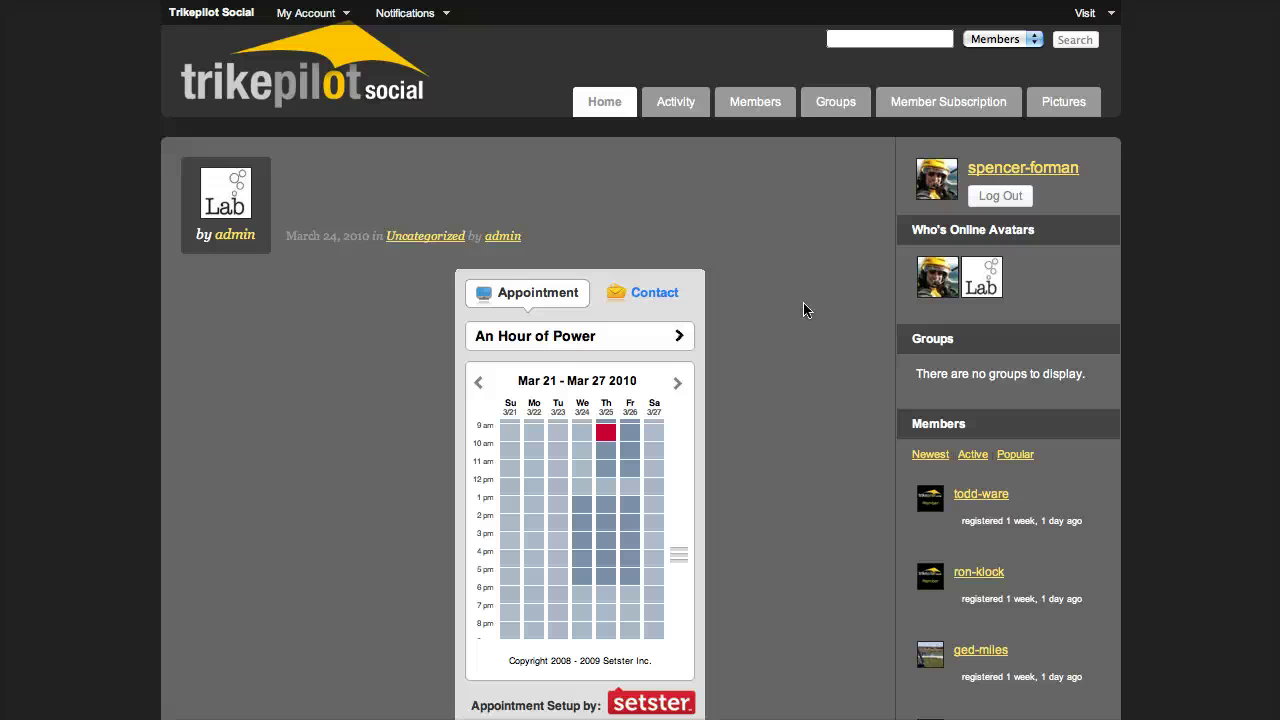
{"action": "scroll", "coordinate": [803, 302], "scroll_direction": "down", "scroll_amount": 2}
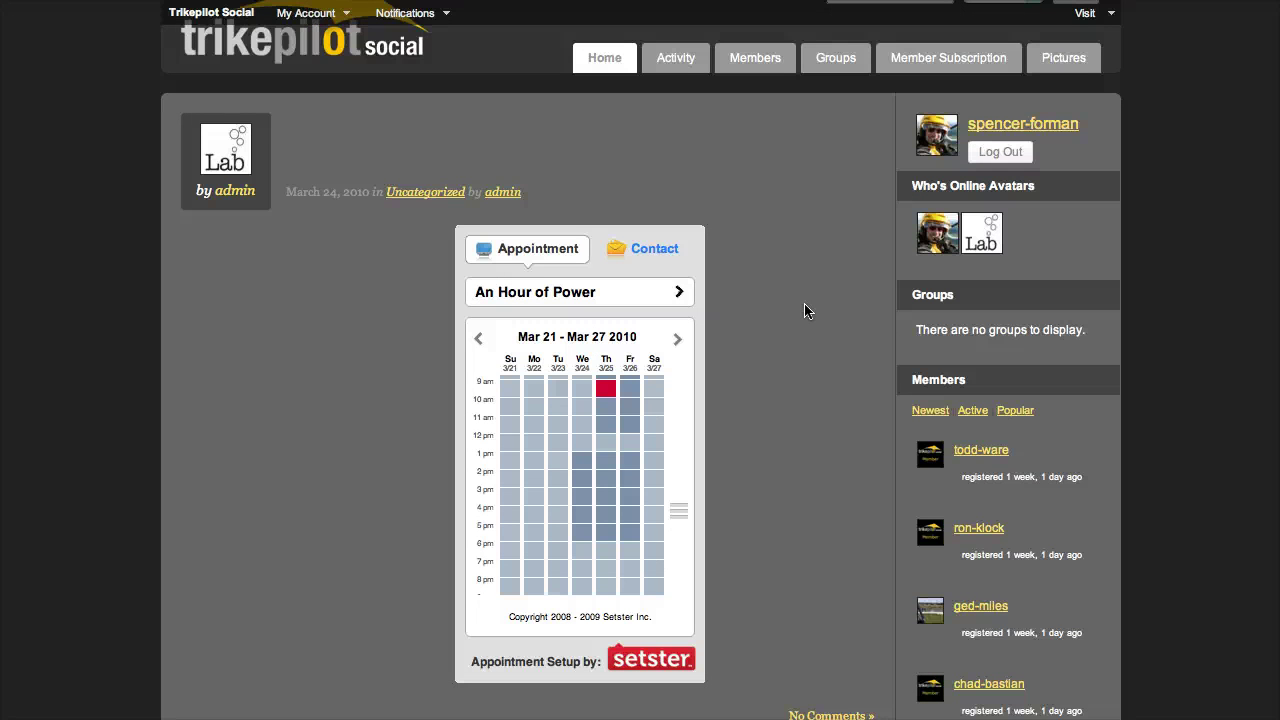
Back in the WordPress post editor, delete the style block above the opening labprotect shortcode and update the post.
{"action": "mouse_move", "coordinate": [405, 13]}
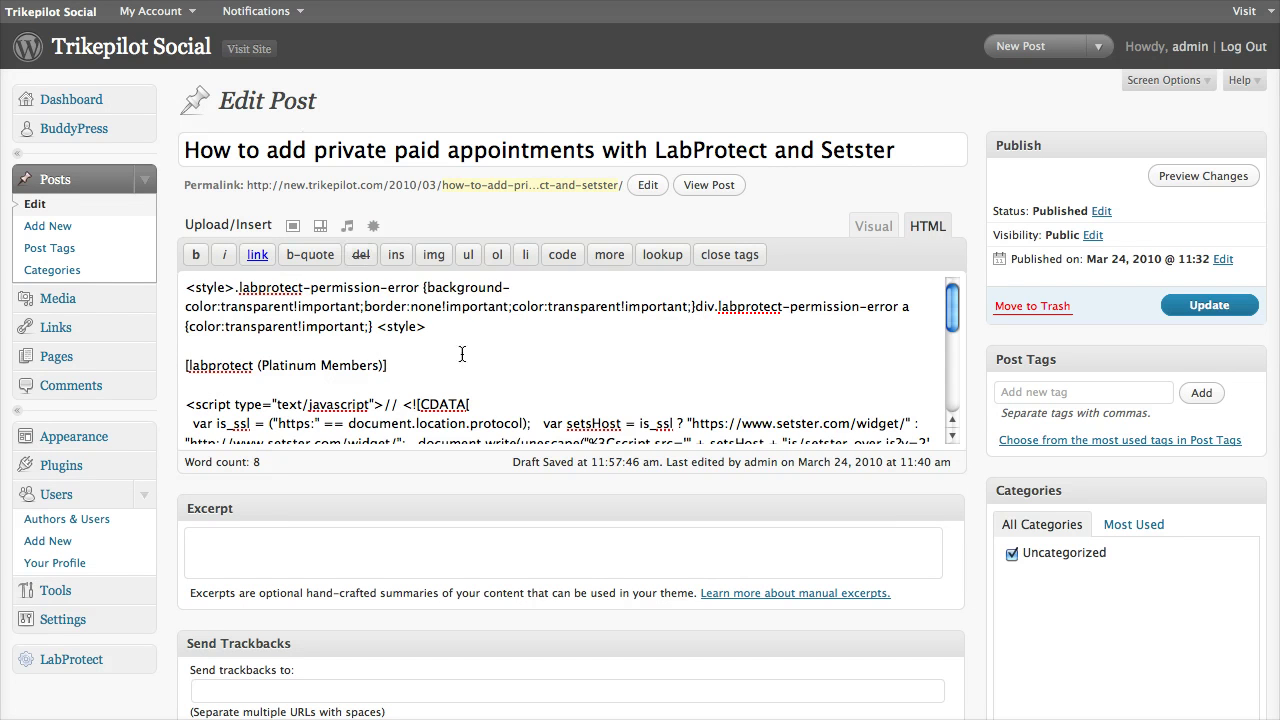
{"action": "left_click_drag", "start_coordinate": [462, 330], "coordinate": [185, 282]}
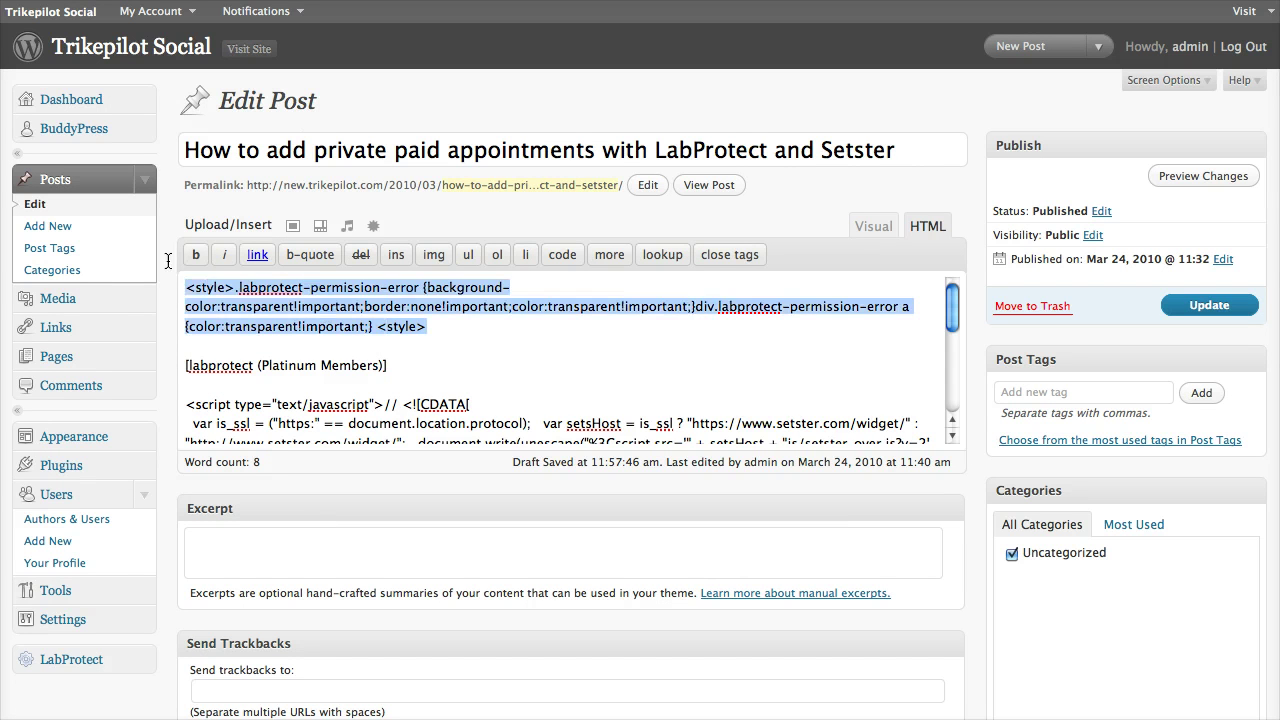
{"action": "key", "text": "BackSpace"}
{"action": "left_click", "coordinate": [1200, 305]}
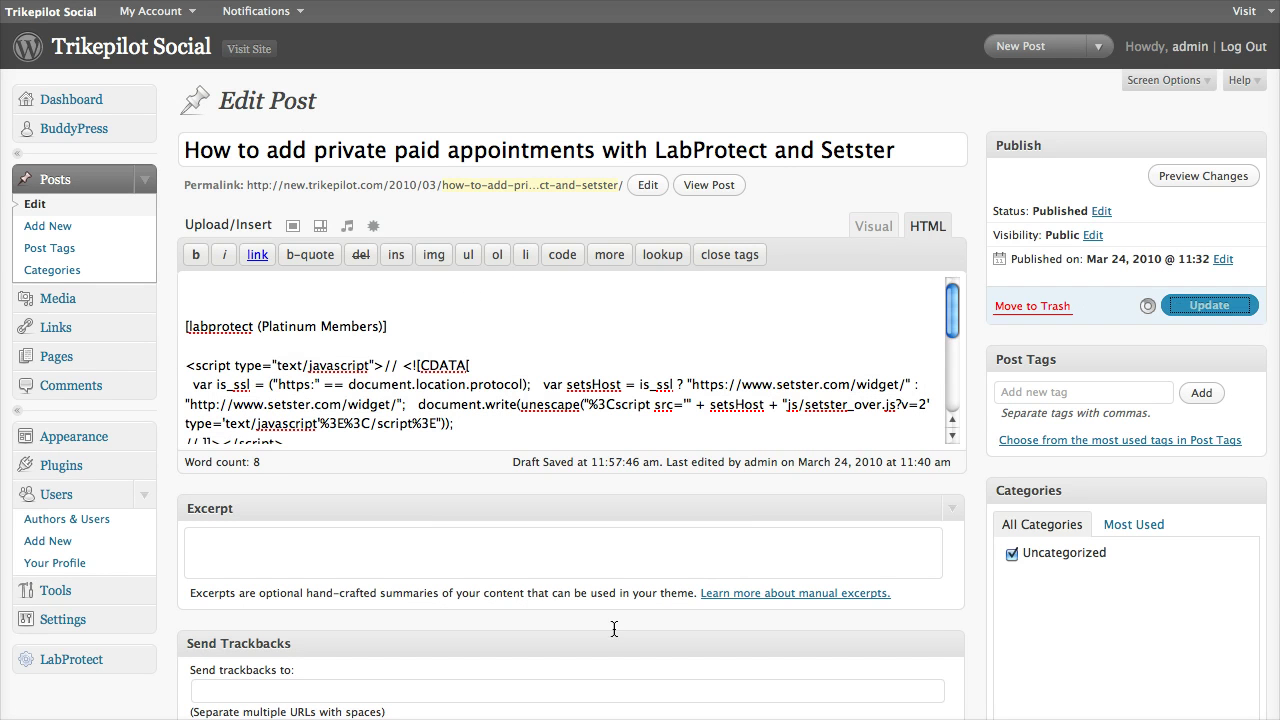